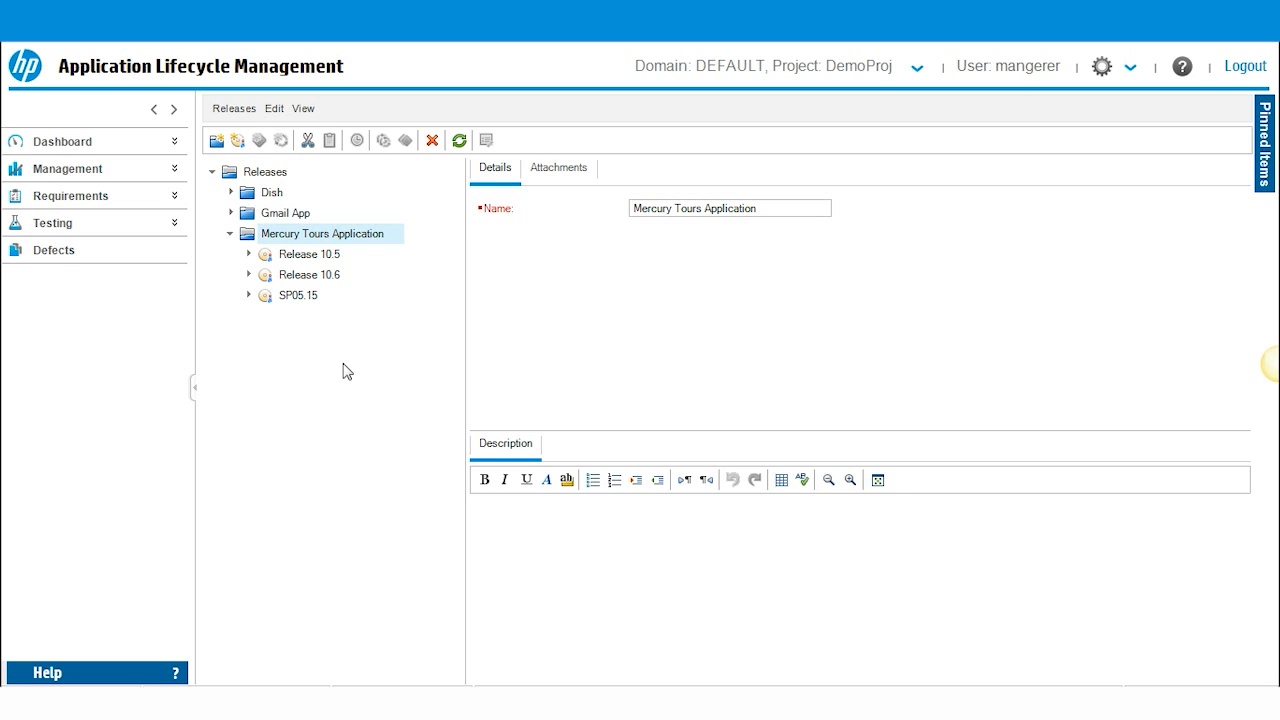
- Show the Requirements tree with the Contract processing folder, target release SP05.15, in view
left_click(70, 196)
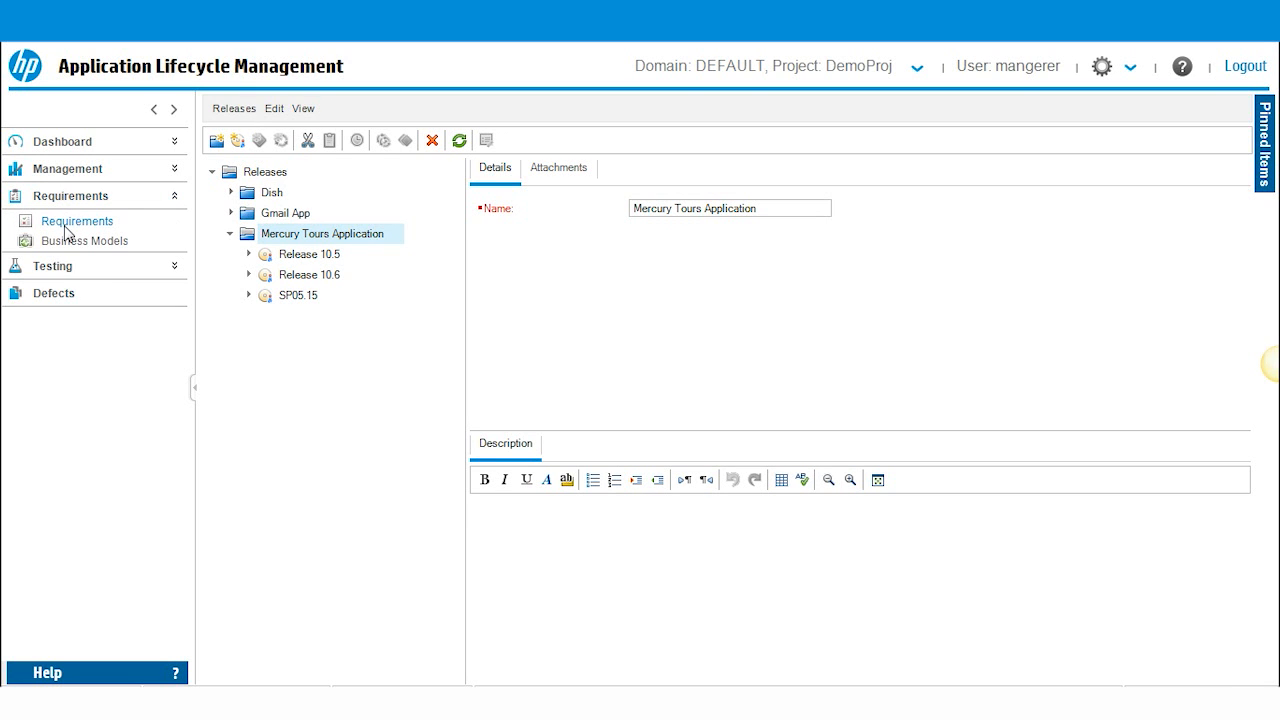
left_click(77, 221)
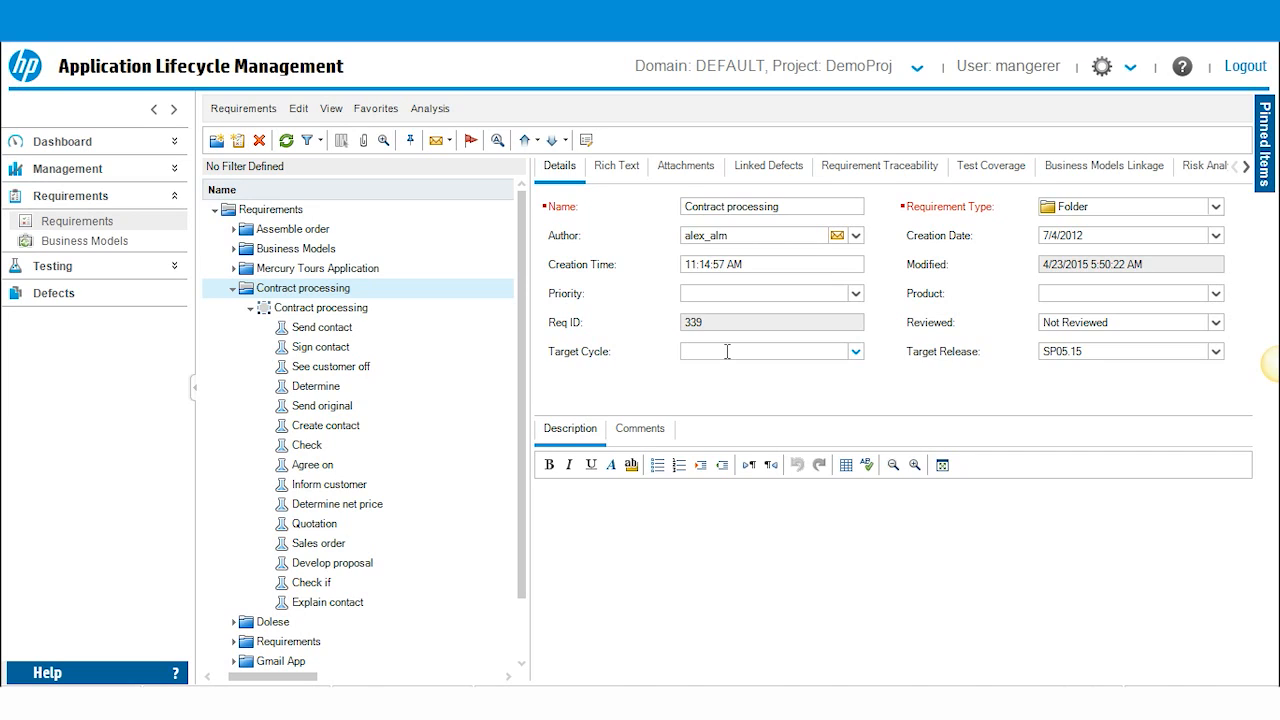
left_click(332, 108)
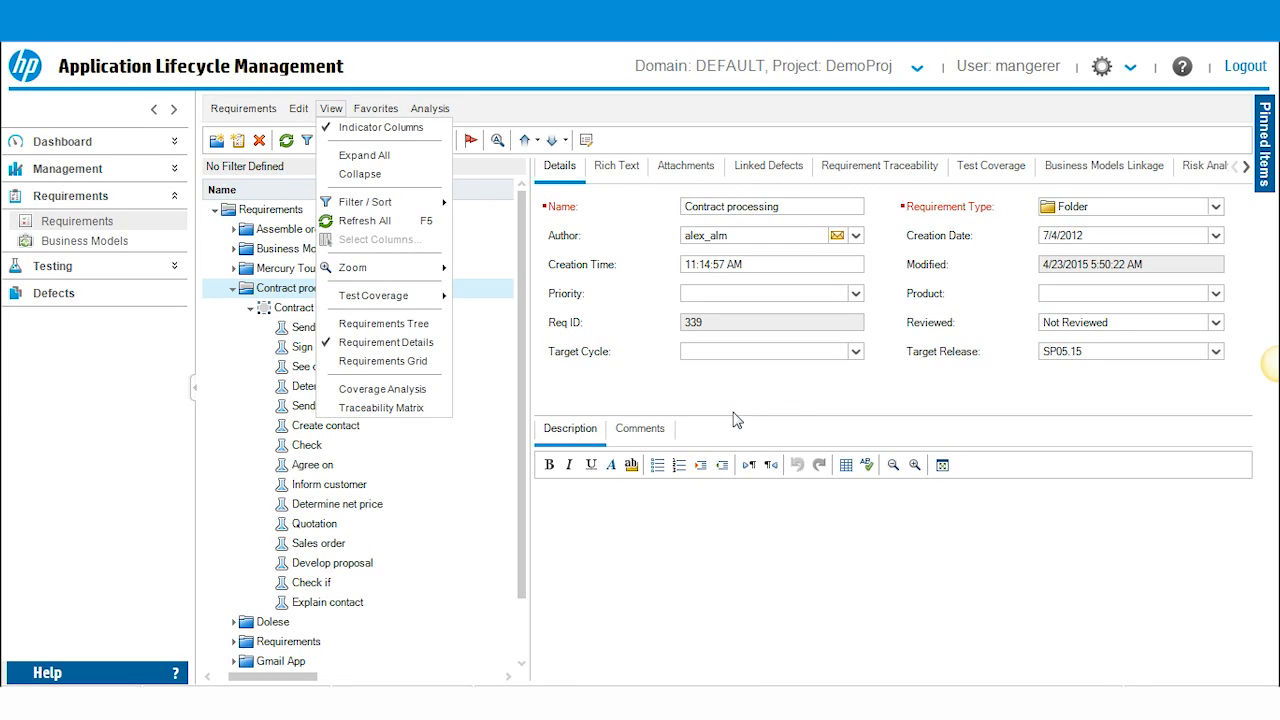
left_click(523, 320)
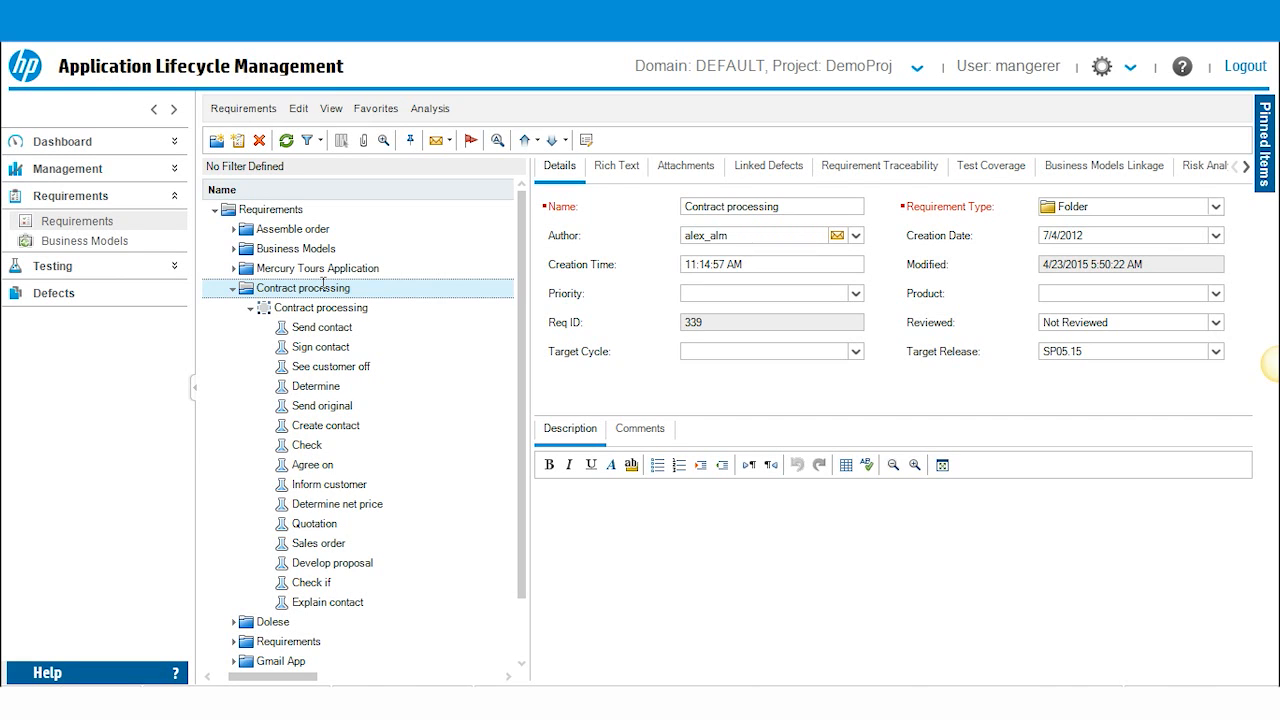
left_click(251, 308)
- Bring up Assign to Release for Contract processing and browse the Mercury Tours Application releases
right_click(260, 290)
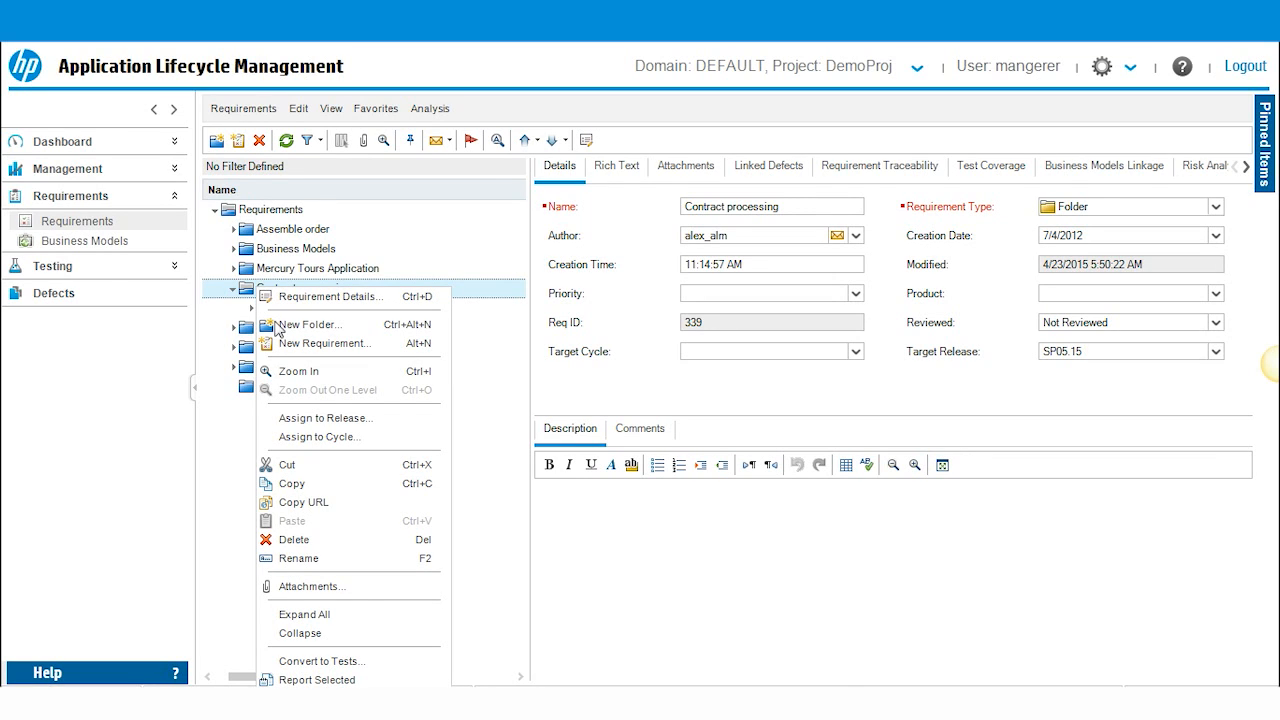
left_click(312, 420)
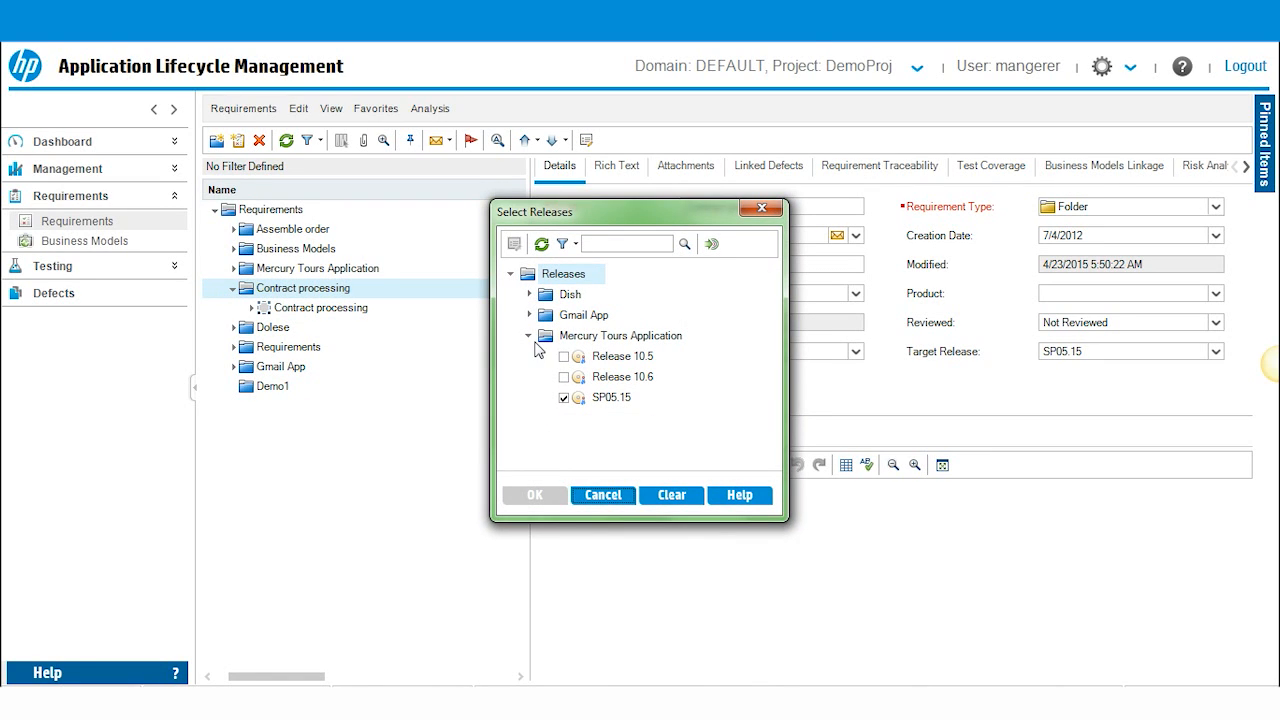
left_click(565, 398)
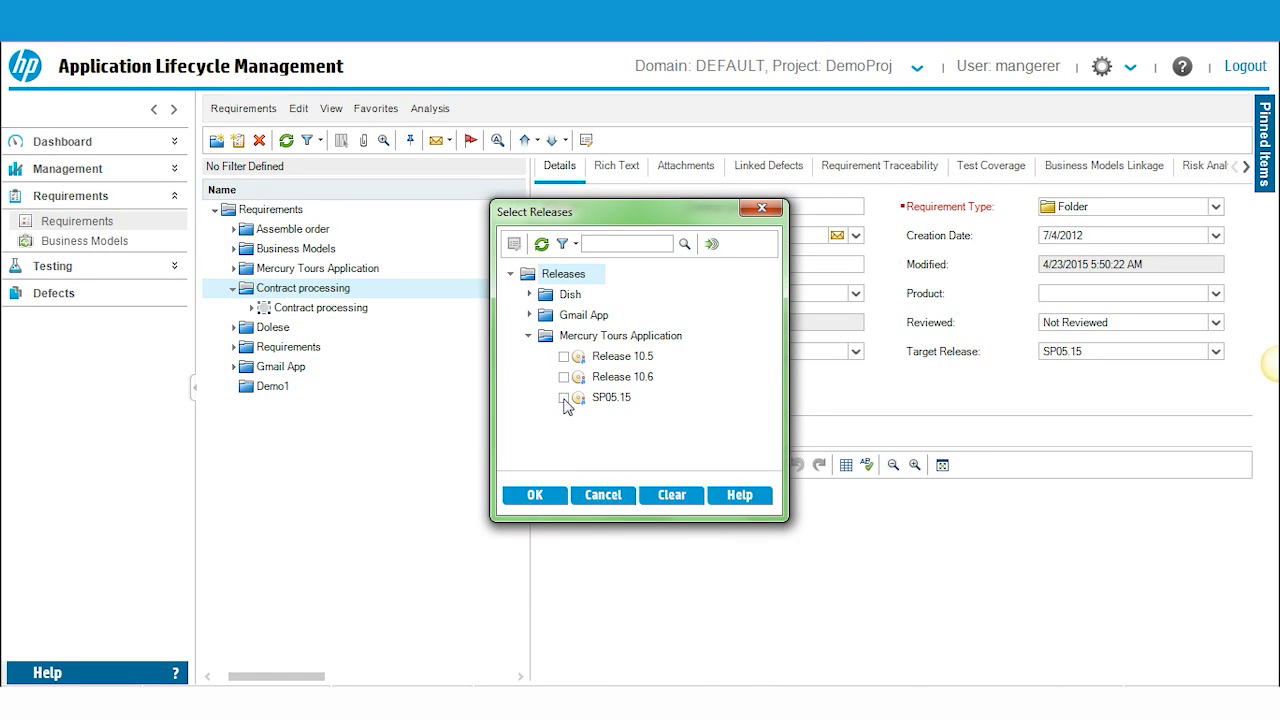
left_click(529, 336)
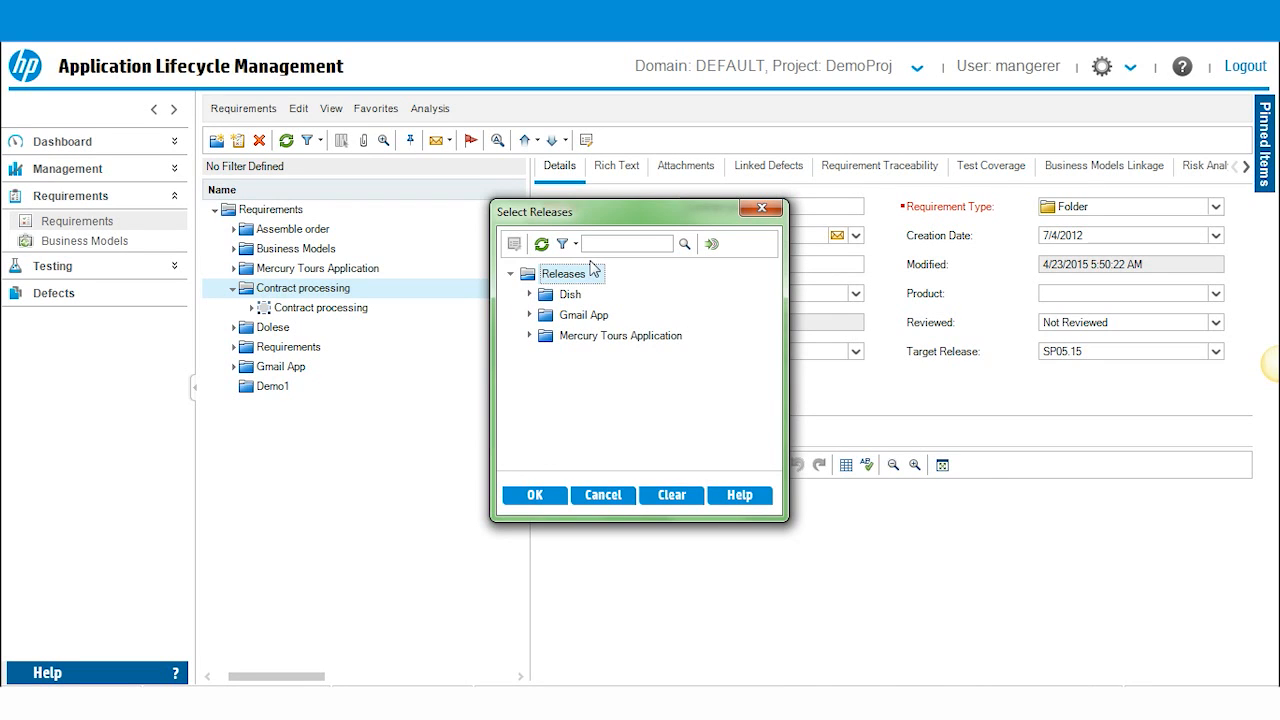
left_click(530, 336)
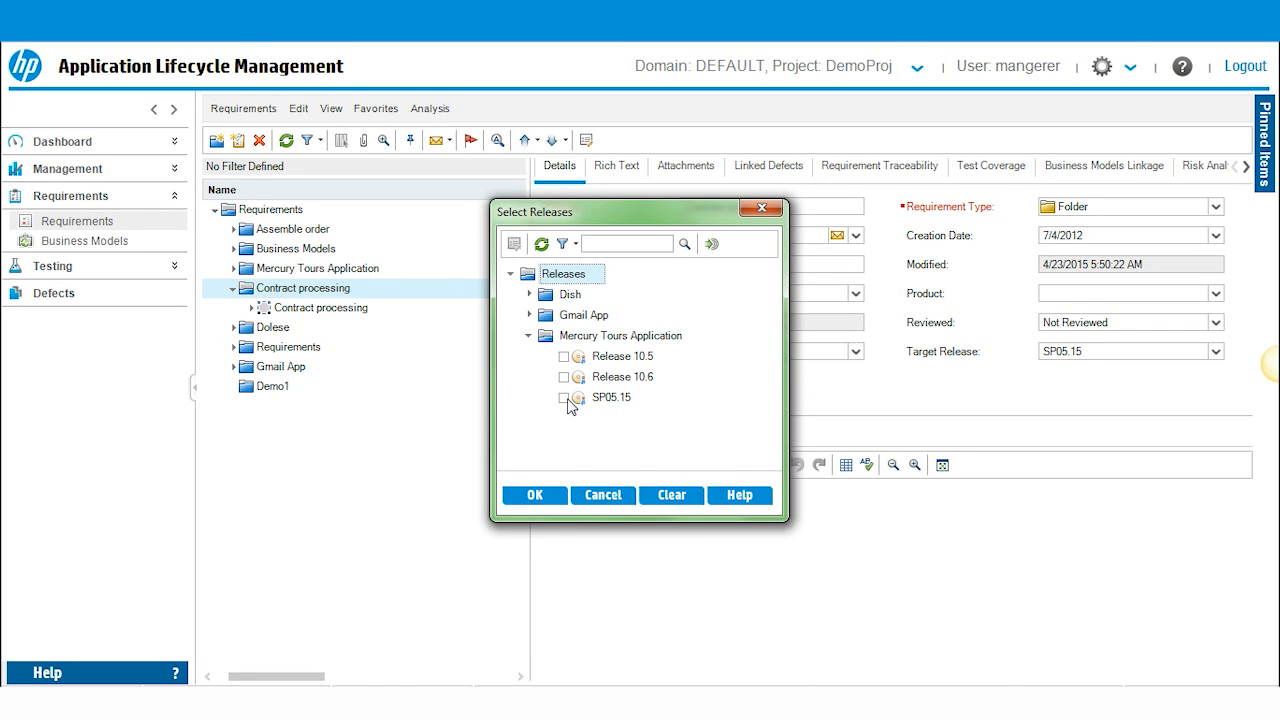
- Assign release SP05.15 to Contract processing and apply it to all sub-requirements
left_click(564, 398)
left_click(535, 495)
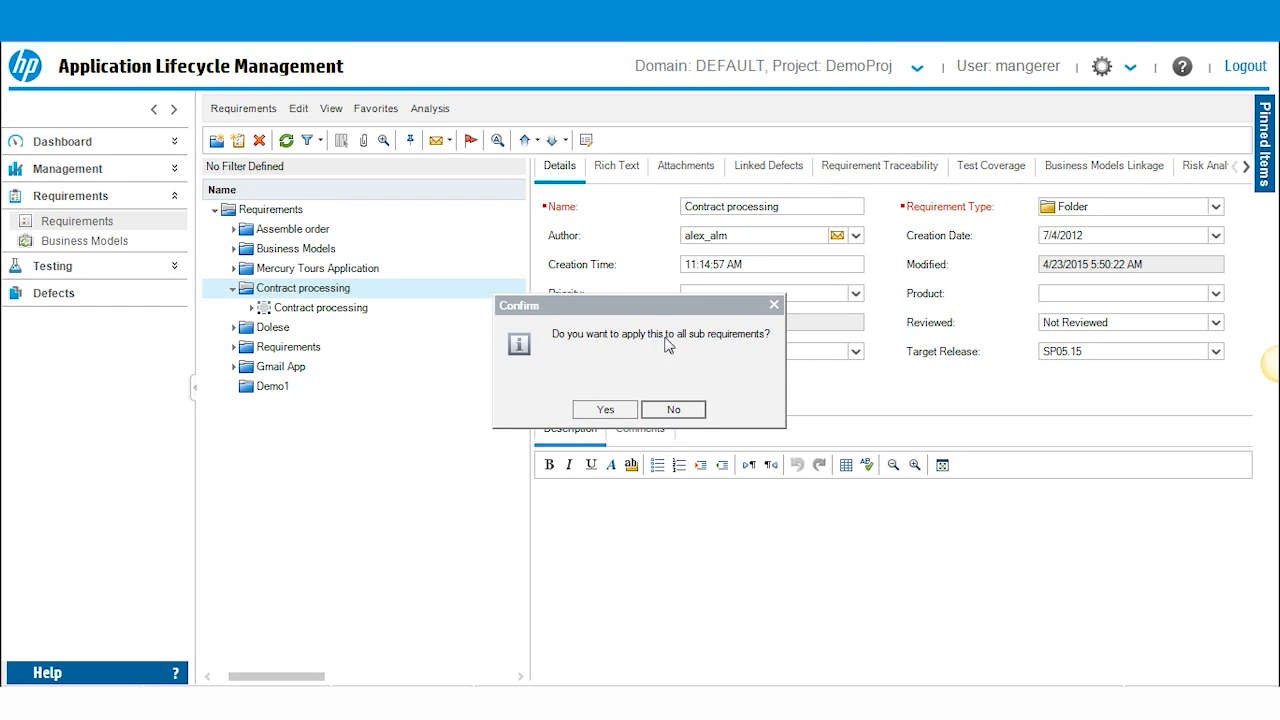
left_click(605, 409)
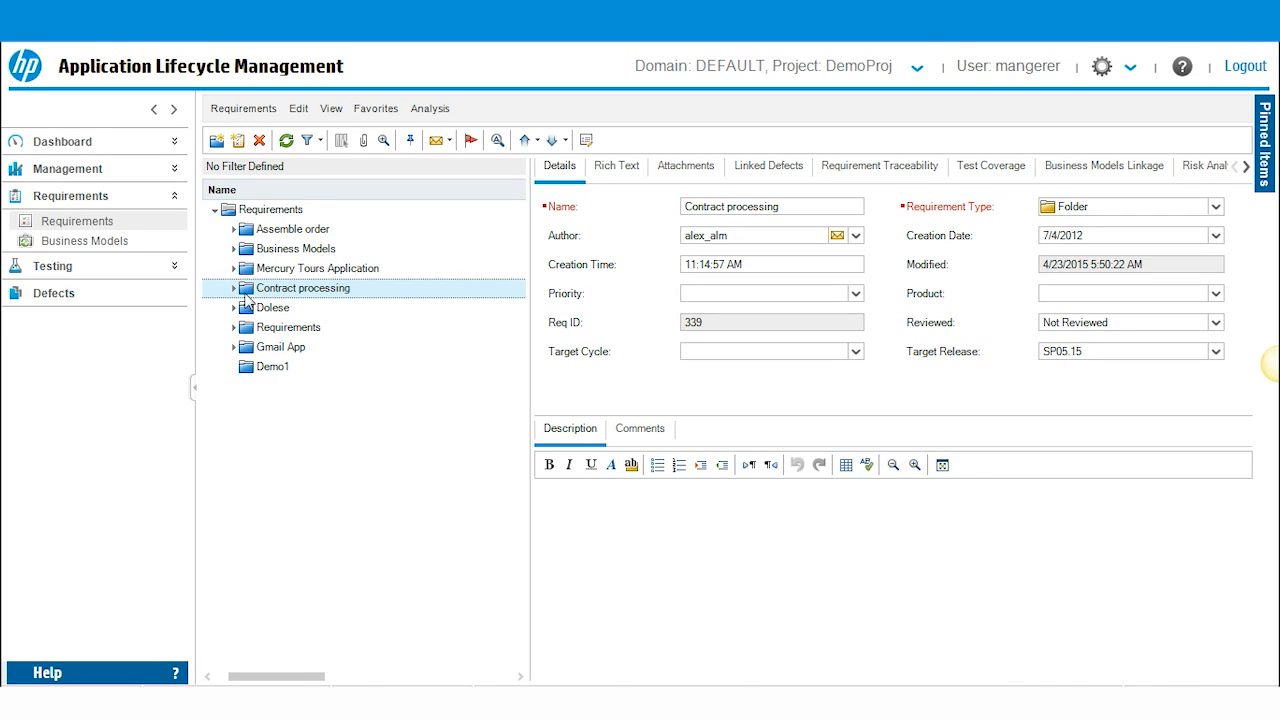
- View Create contact and Determine net price details, each showing target release SP05.15
left_click(233, 288)
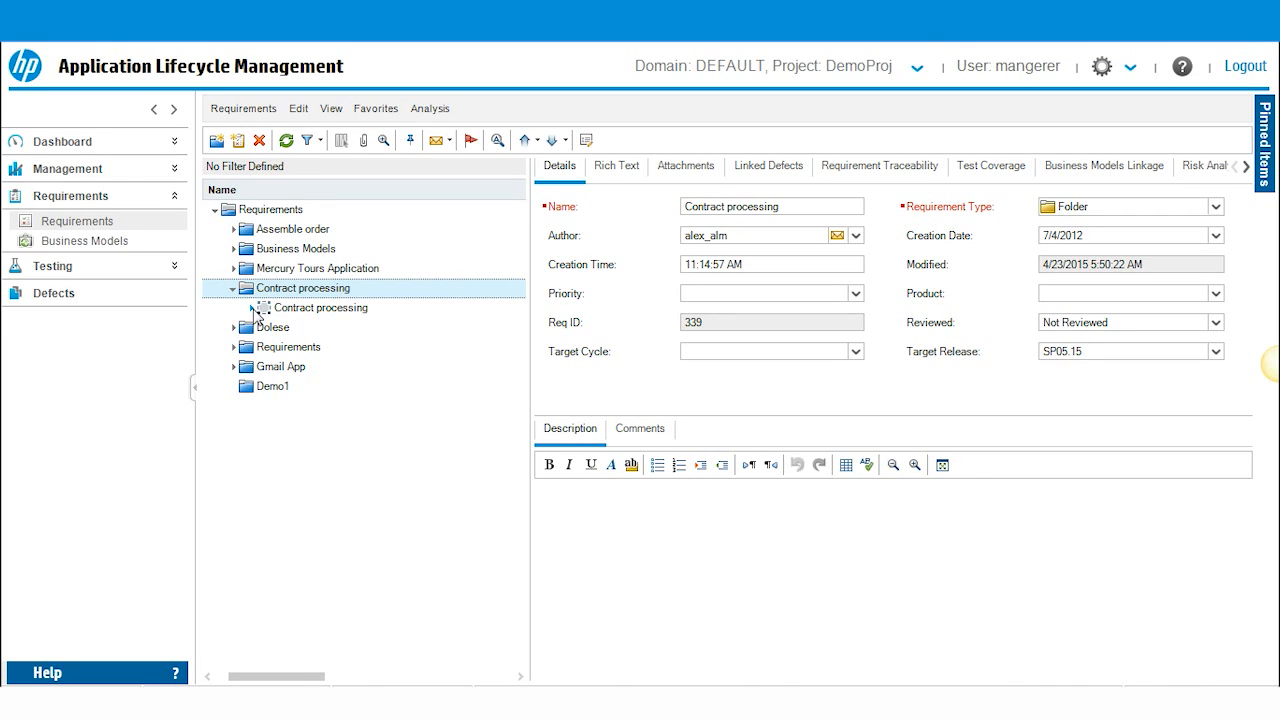
left_click(251, 308)
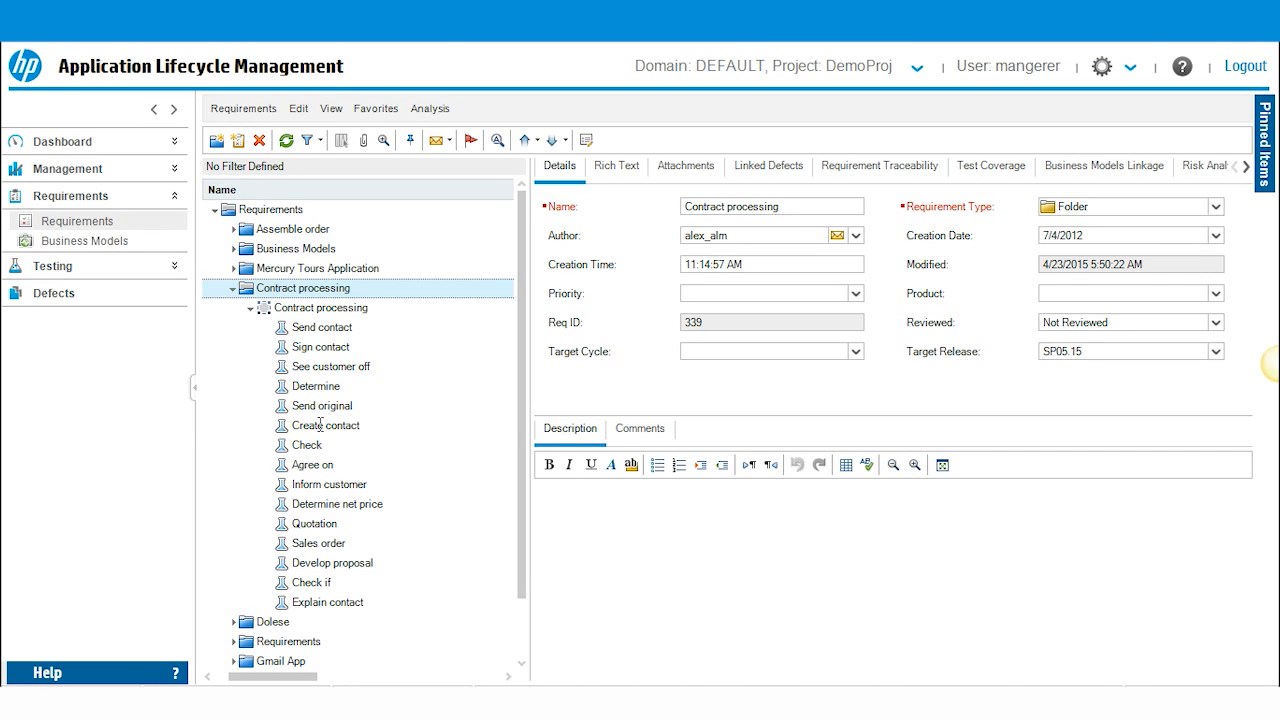
left_click(320, 425)
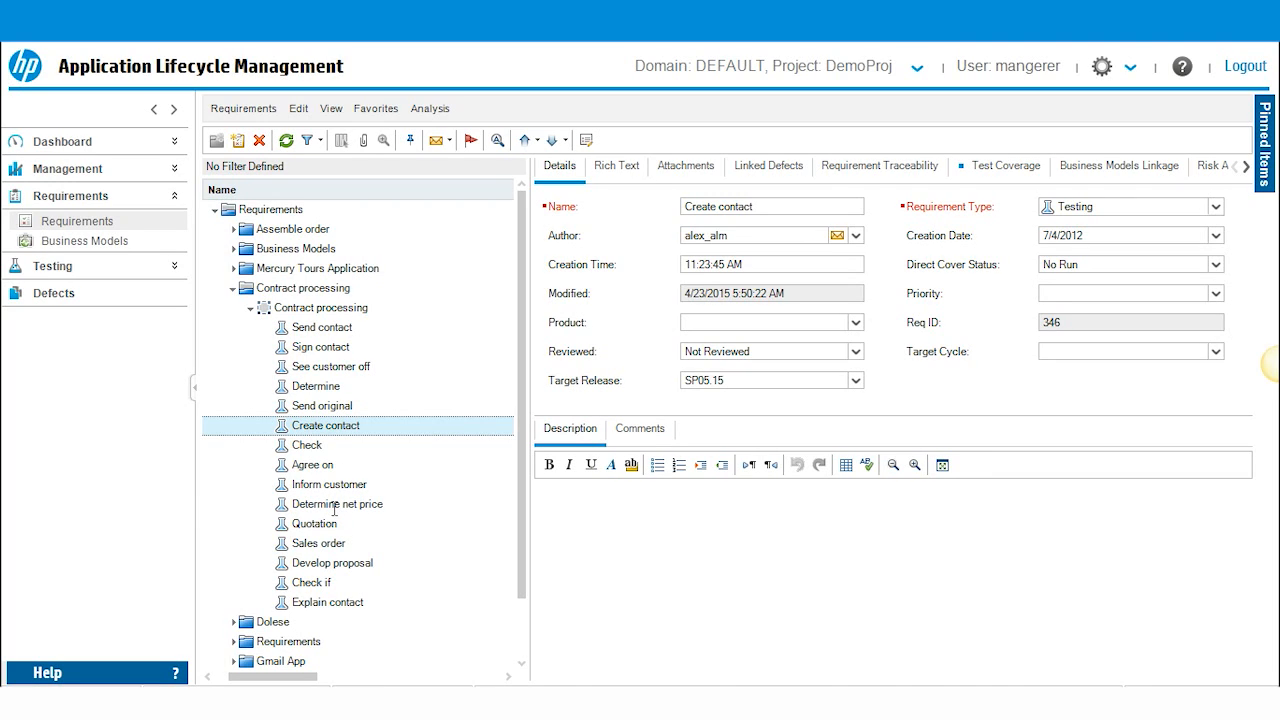
left_click(331, 505)
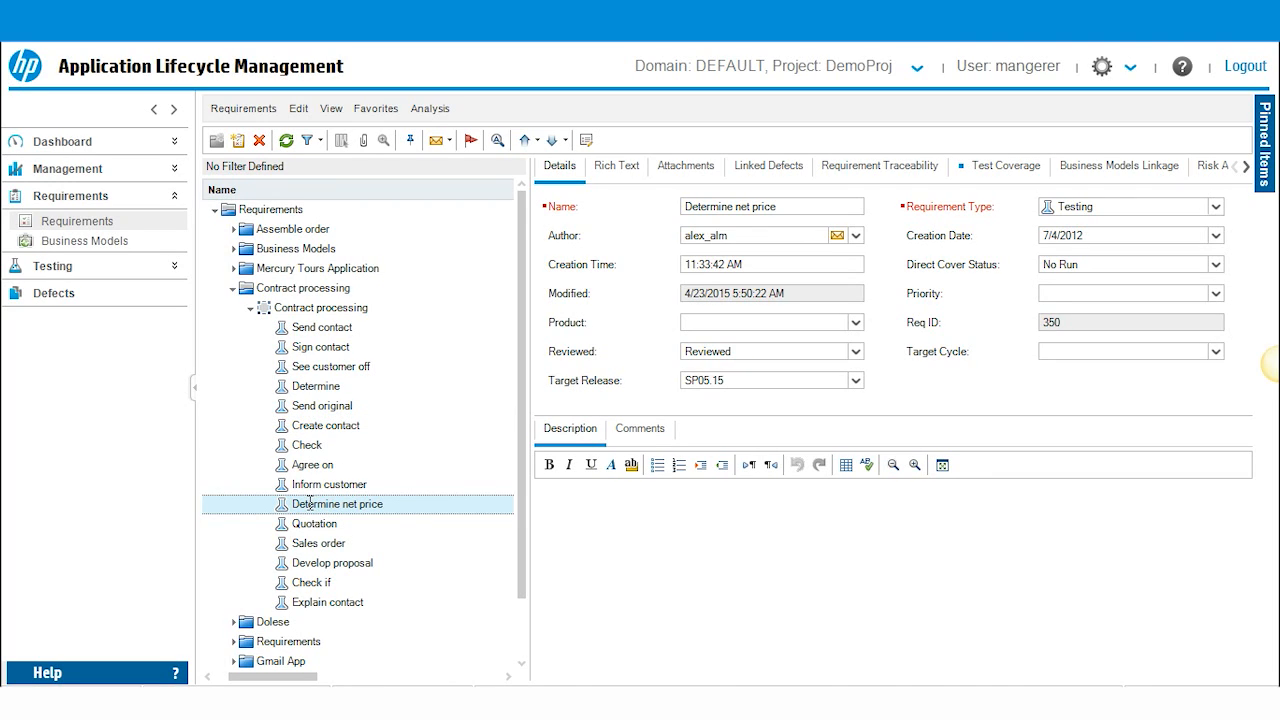
right_click(309, 505)
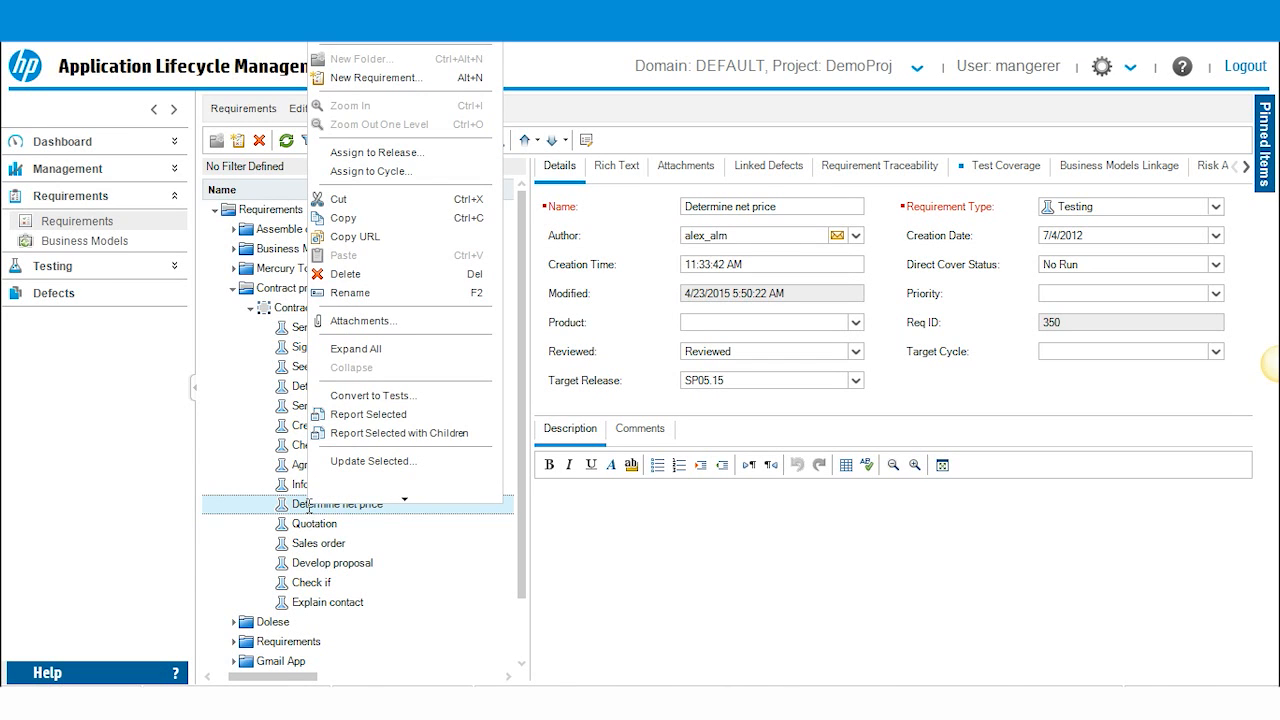
- Assign Determine net price to the Functional cycle under Mercury Tours Application > SP05.15
left_click(370, 171)
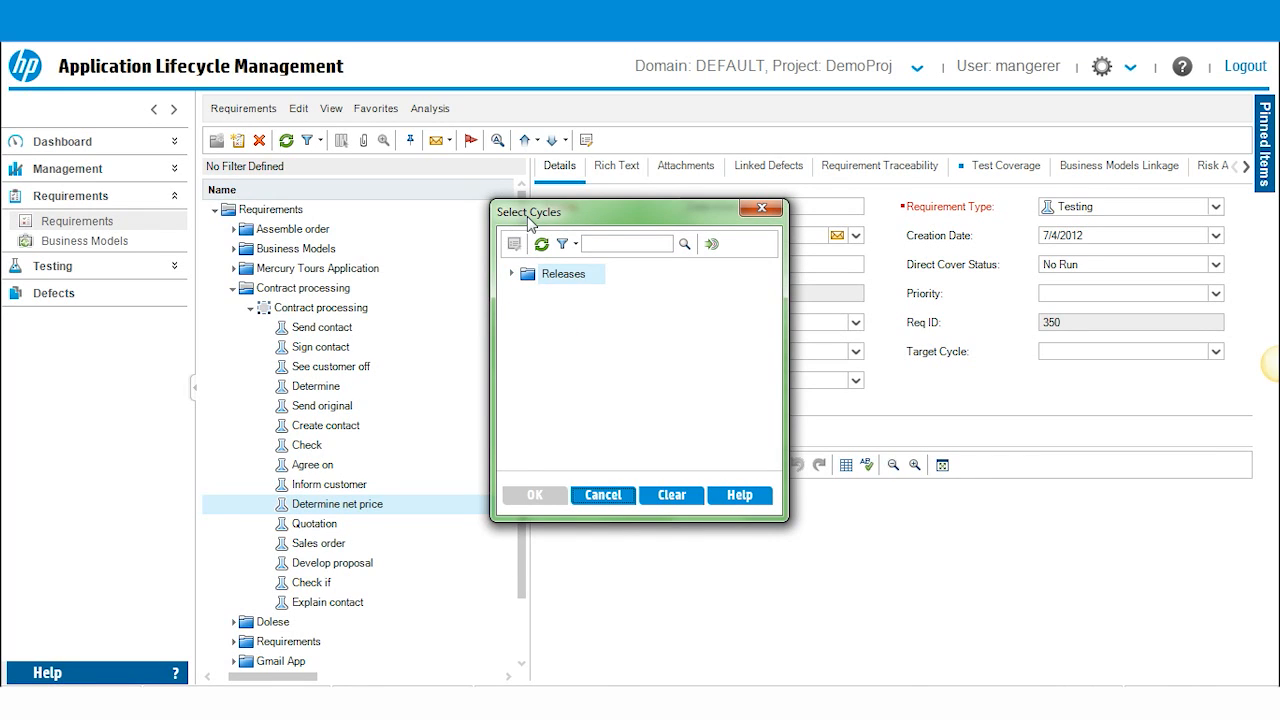
left_click(512, 274)
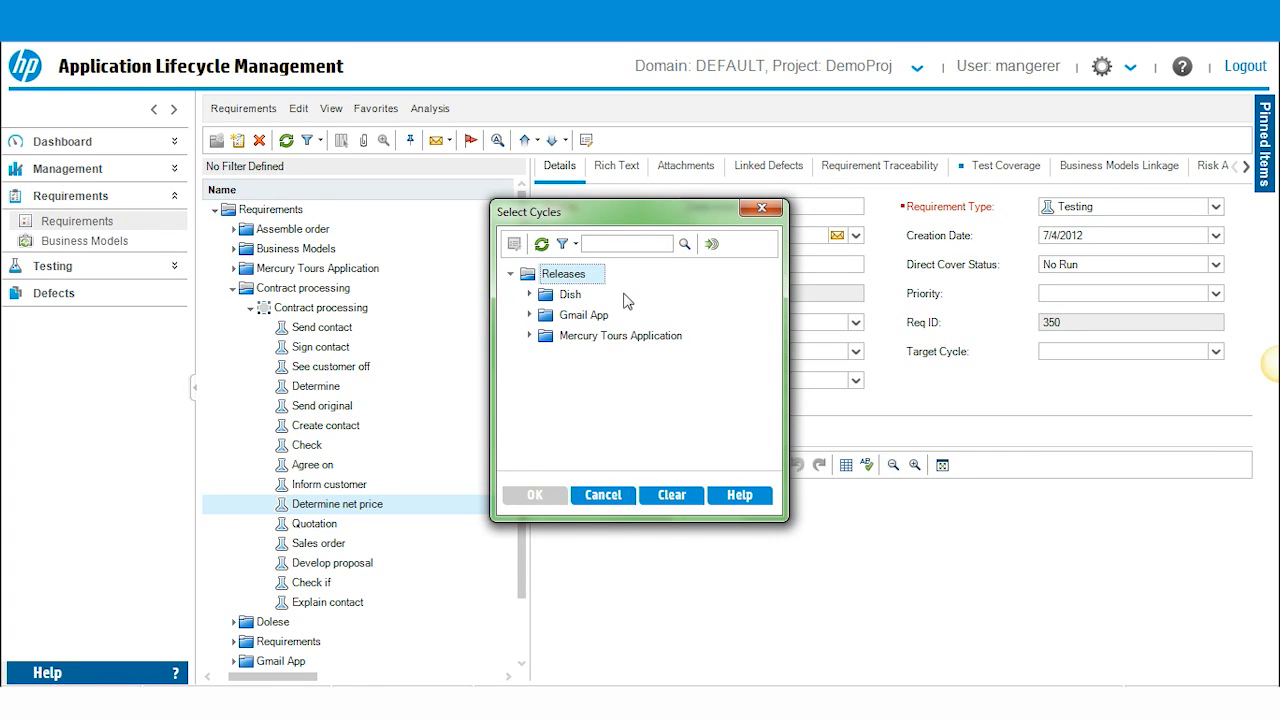
left_click(530, 336)
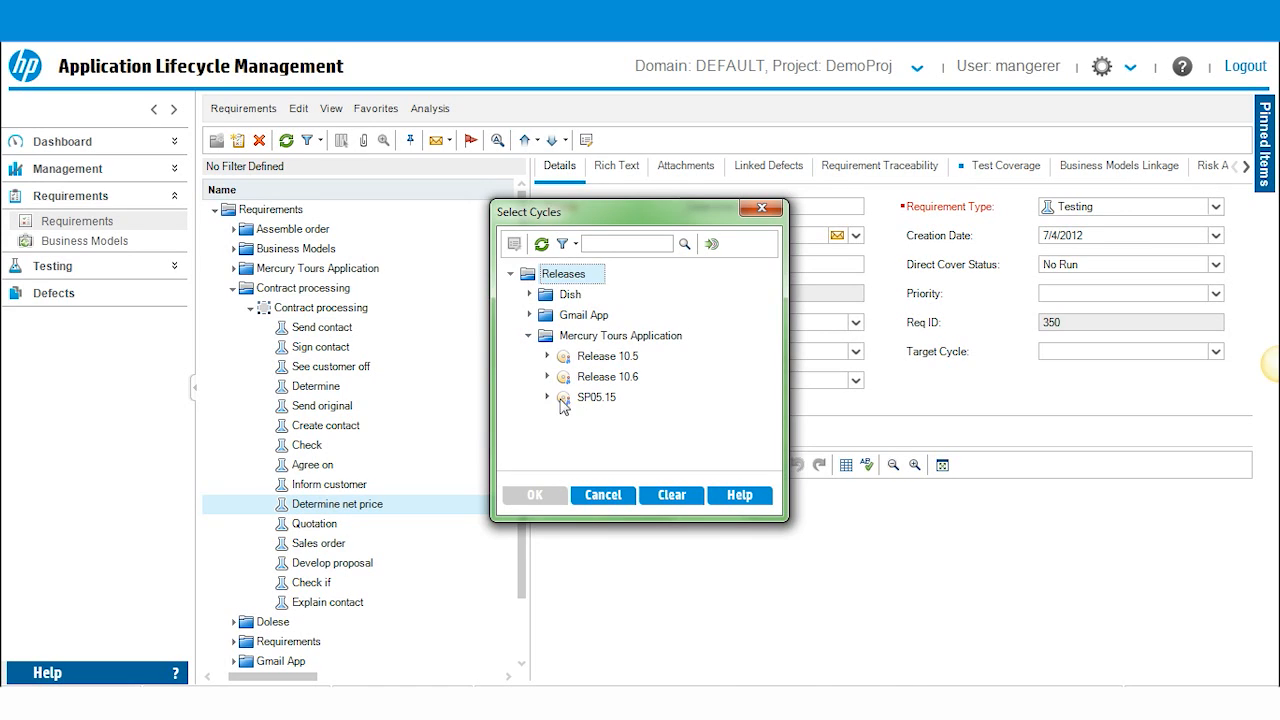
left_click(547, 397)
left_click(582, 418)
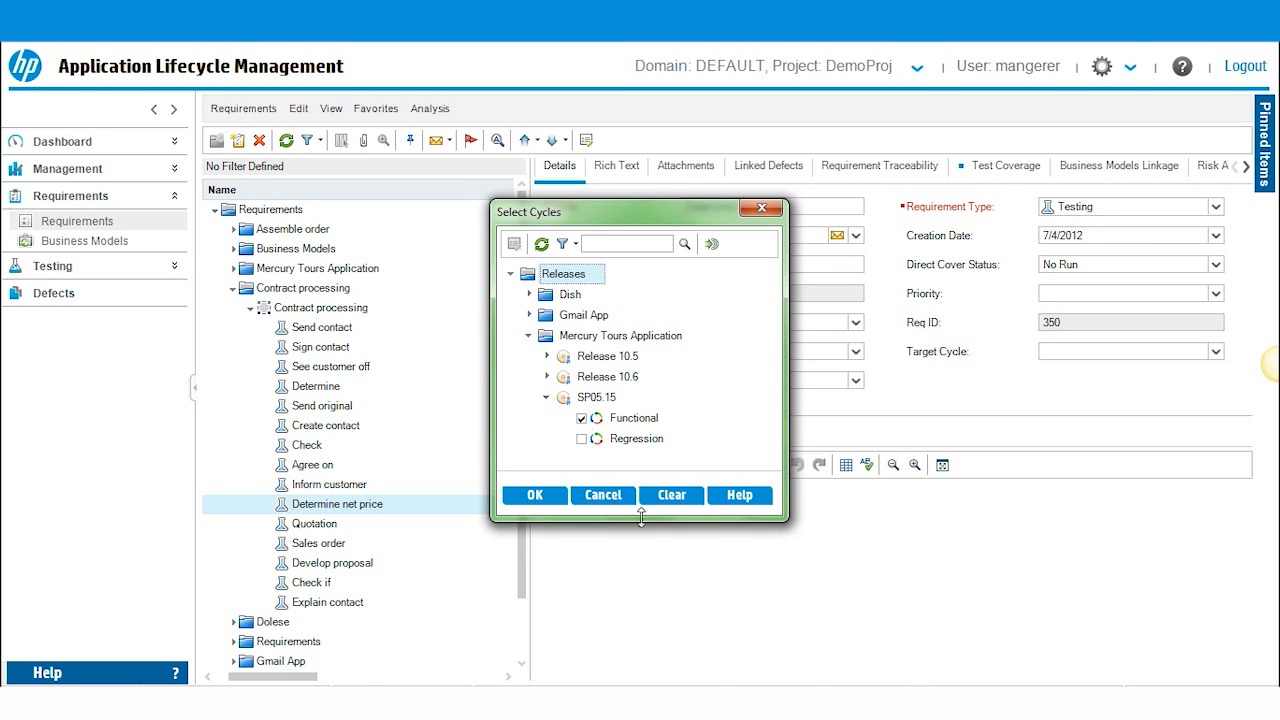
left_click(535, 495)
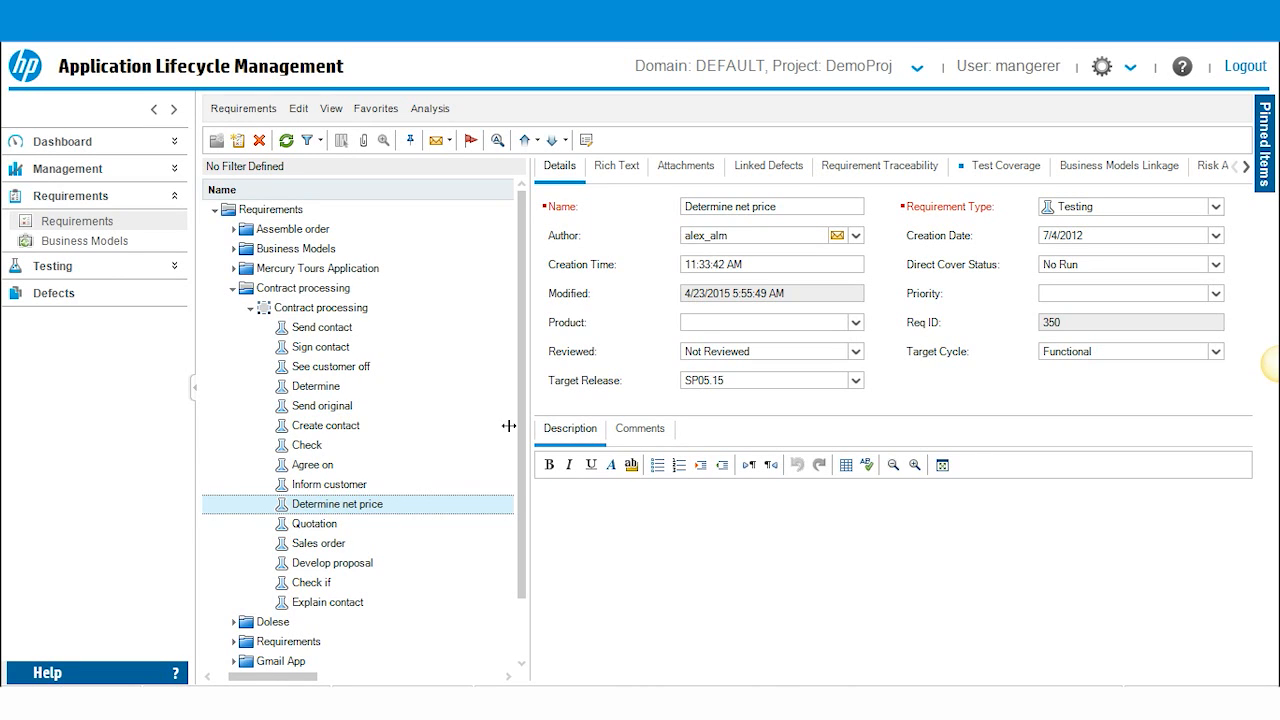
left_click(78, 169)
- Refresh the Functional cycle statistics under SP05.15, now showing 2 requirements, and follow the '2' link
left_click(65, 194)
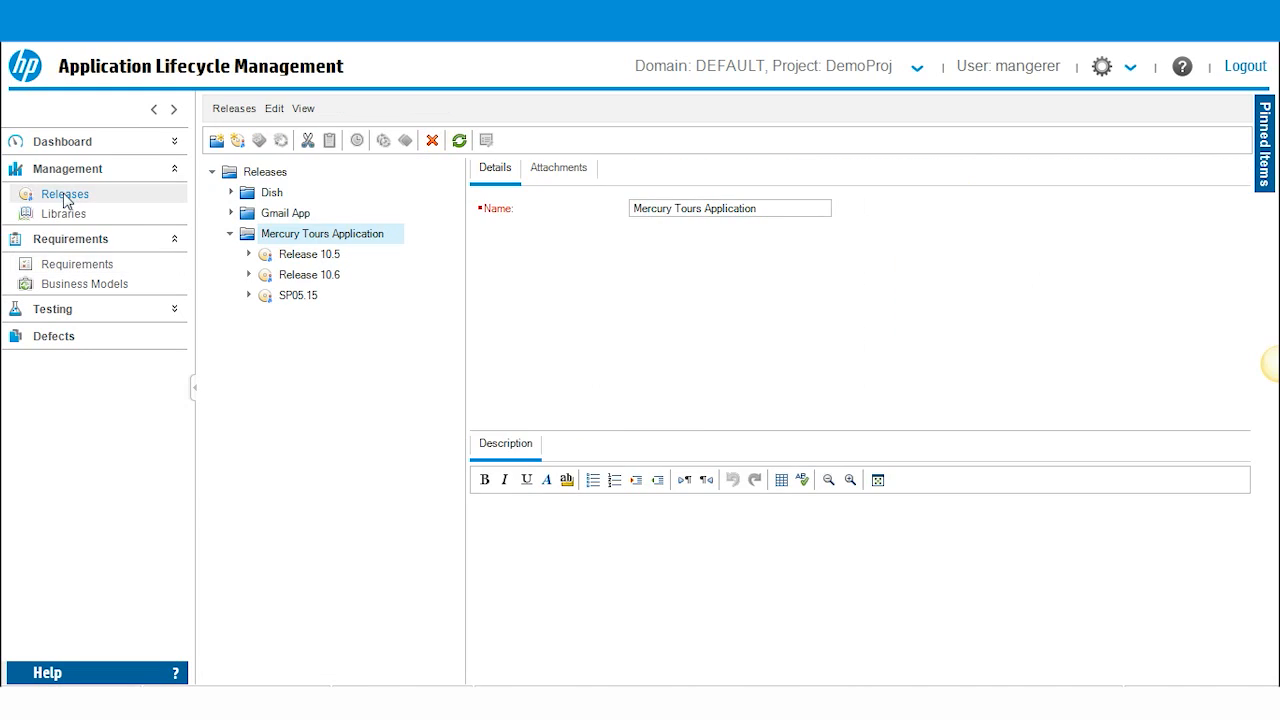
left_click(249, 295)
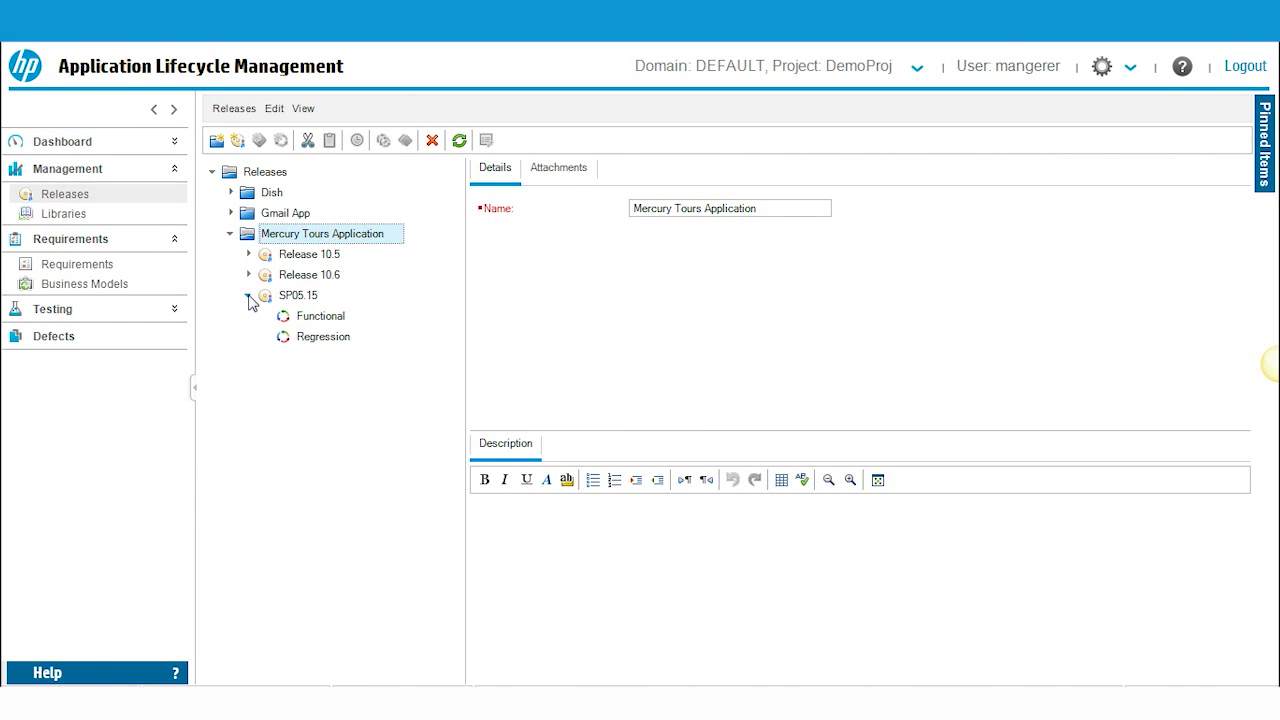
left_click(310, 318)
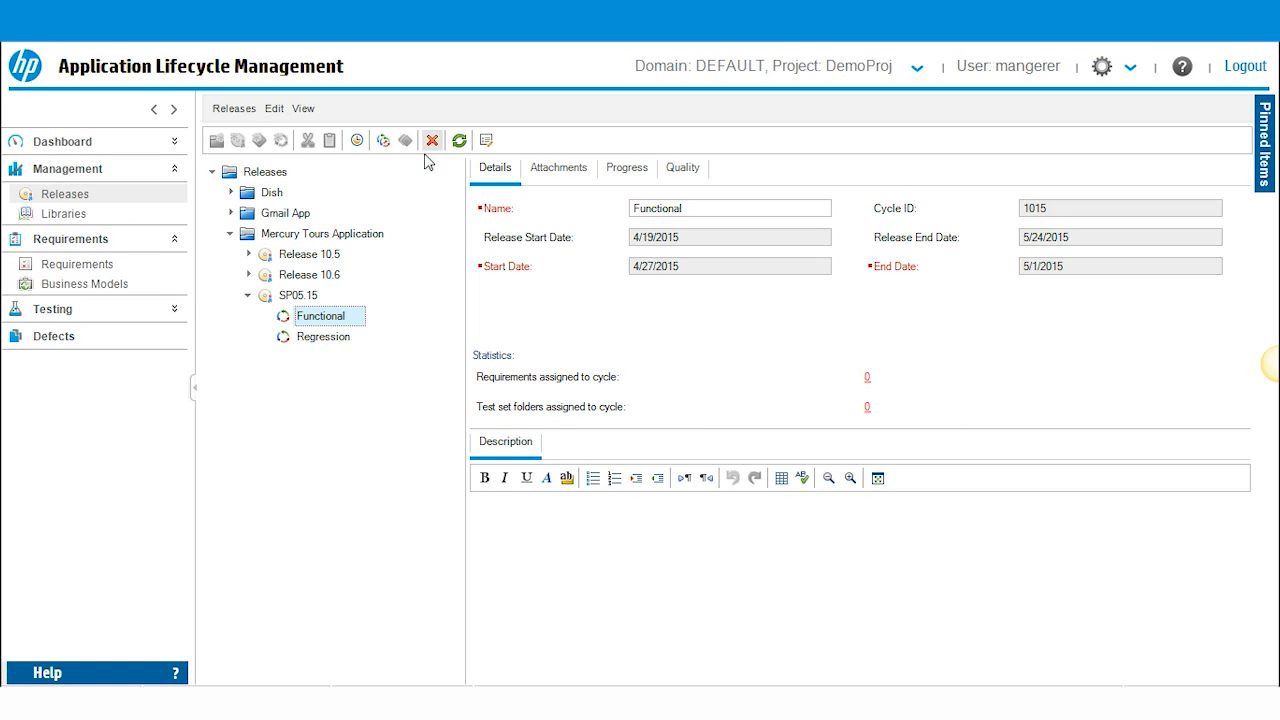
left_click(458, 141)
left_click(867, 377)
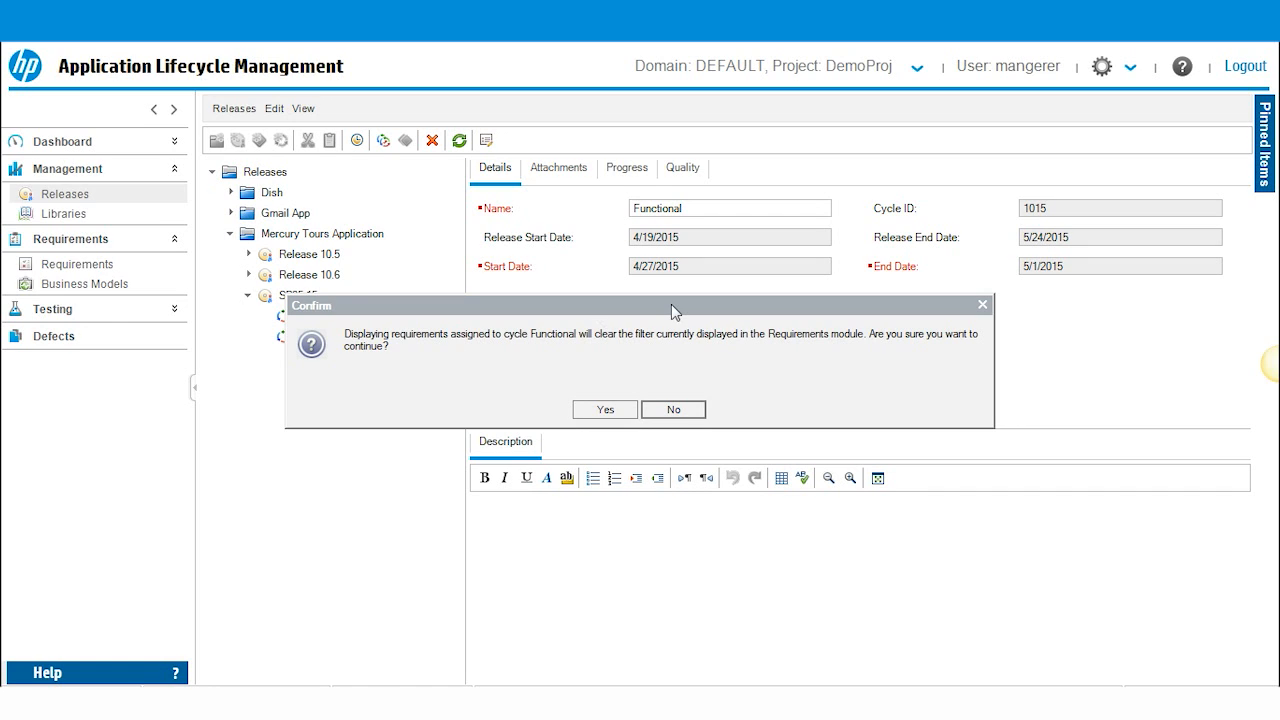
- Confirm clearing the requirements filter to list Send contact and Determine net price
left_click(605, 409)
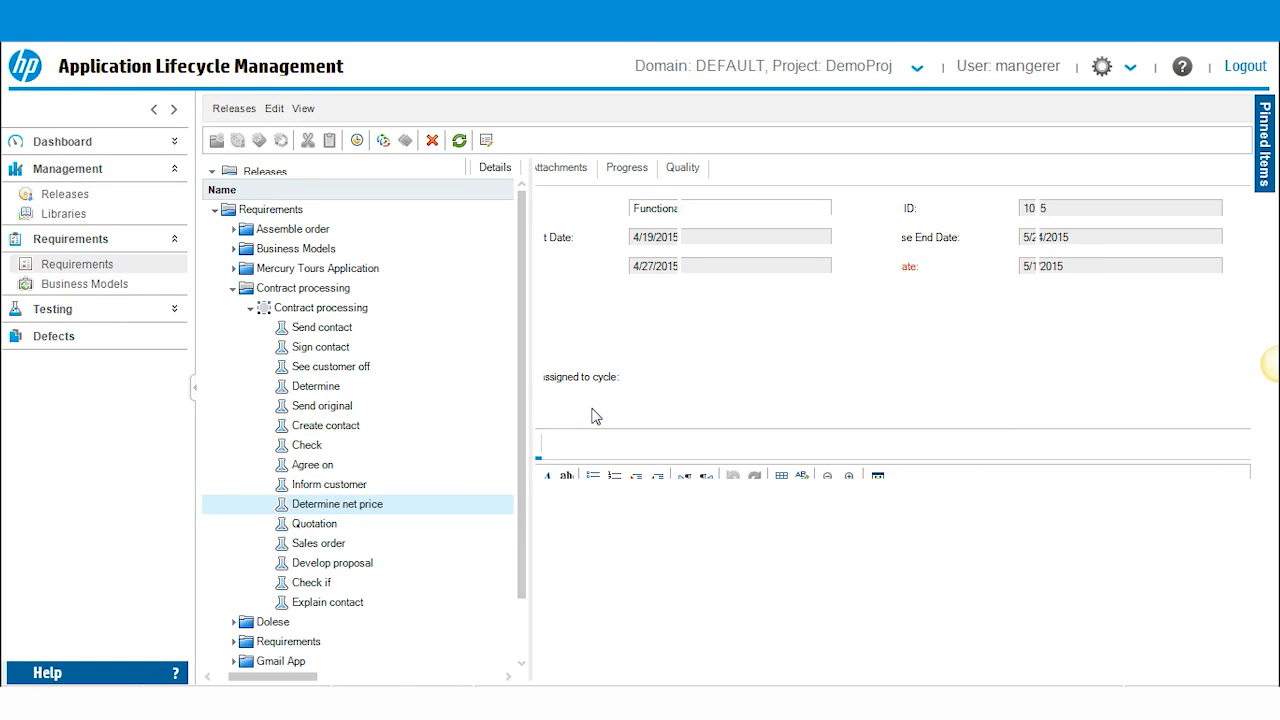